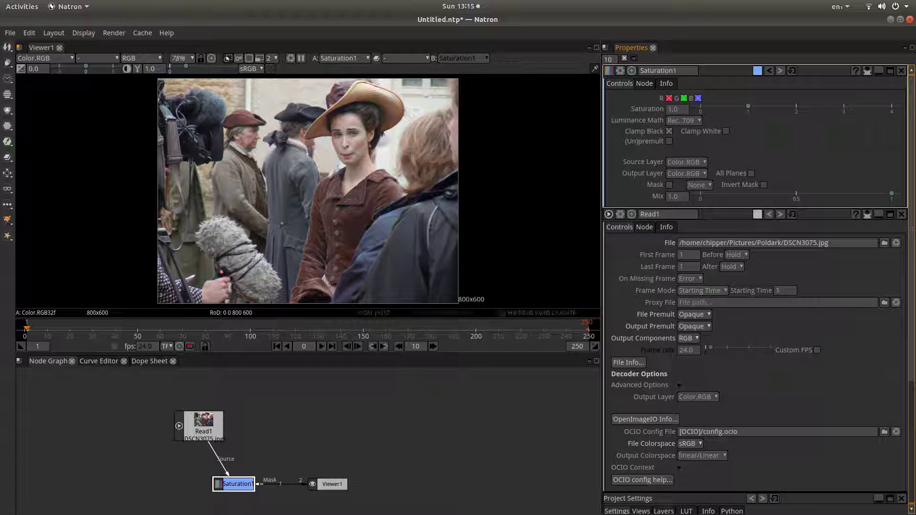
{"action": "key", "text": "ctrl+z"}
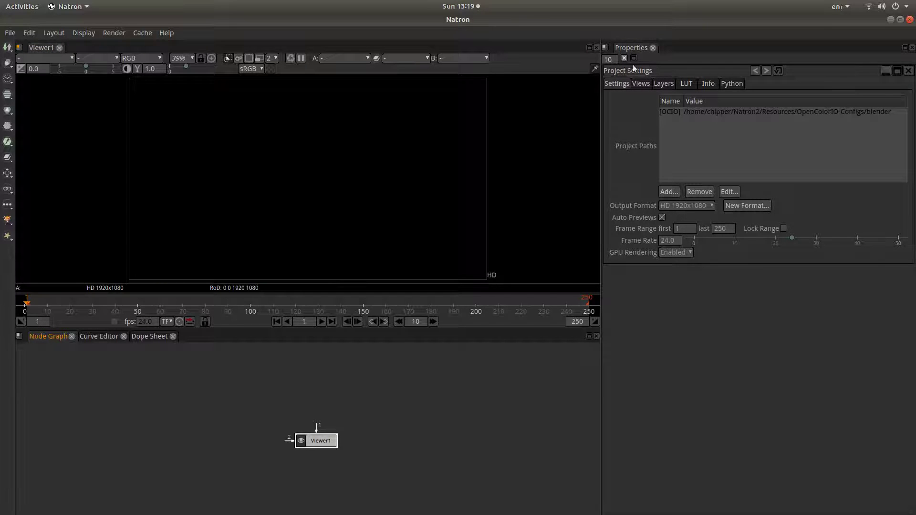
Step: Set the last frame of the project's frame range to 1 for a single still image
{"action": "left_click", "coordinate": [640, 149]}
{"action": "left_click", "coordinate": [709, 230]}
{"action": "type", "text": "1"}
{"action": "key", "text": "Return"}
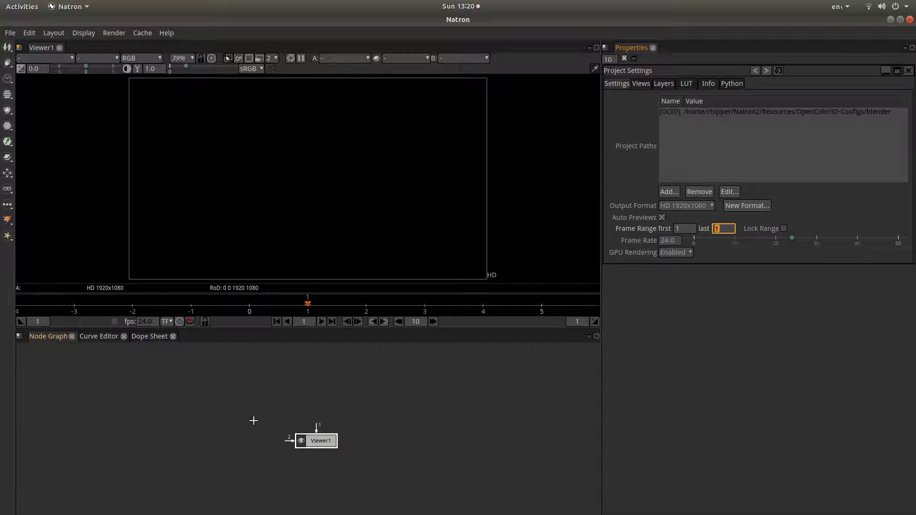
{"action": "left_click", "coordinate": [327, 441]}
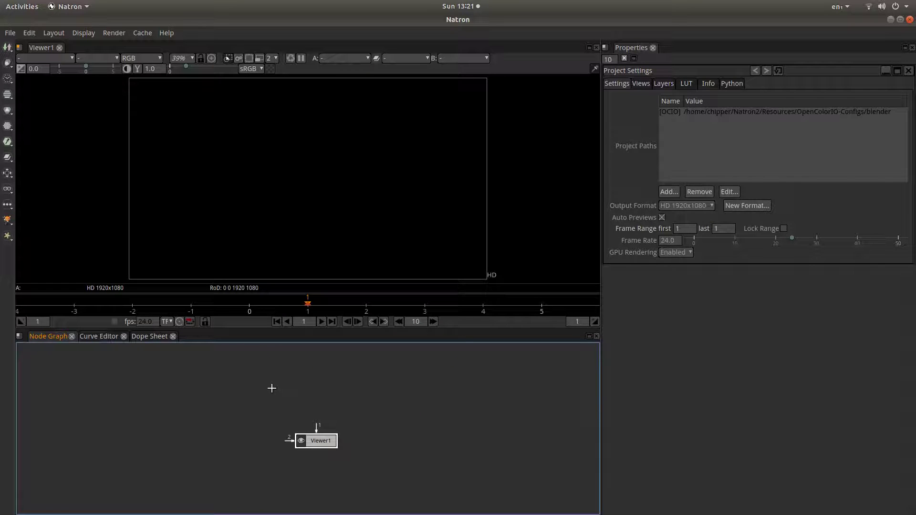
Step: Import DSCN3075.jpg from the Poldark pictures folder into the node graph and place its Read node up and to the left of Viewer1
{"action": "mouse_move", "coordinate": [2, 80]}
{"action": "left_click", "coordinate": [16, 28]}
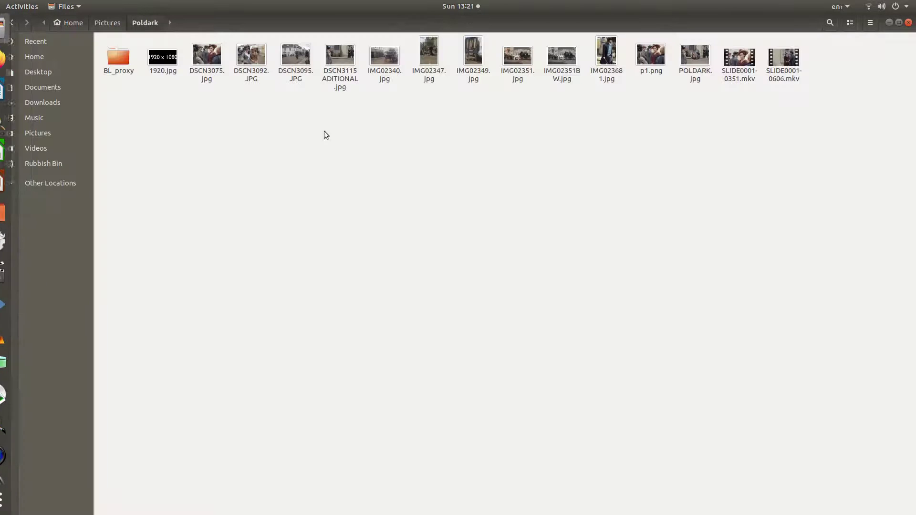
{"action": "left_click", "coordinate": [208, 61]}
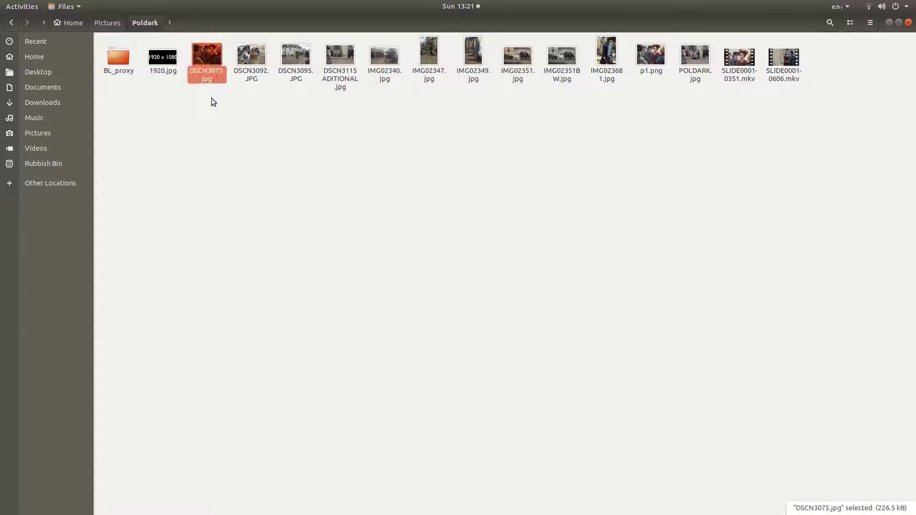
{"action": "left_click", "coordinate": [898, 22]}
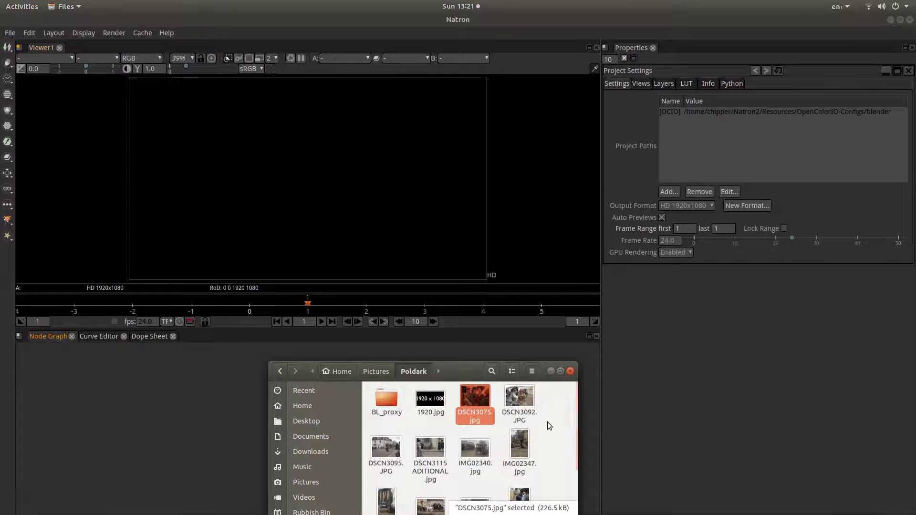
{"action": "left_click_drag", "start_coordinate": [477, 407], "coordinate": [200, 451]}
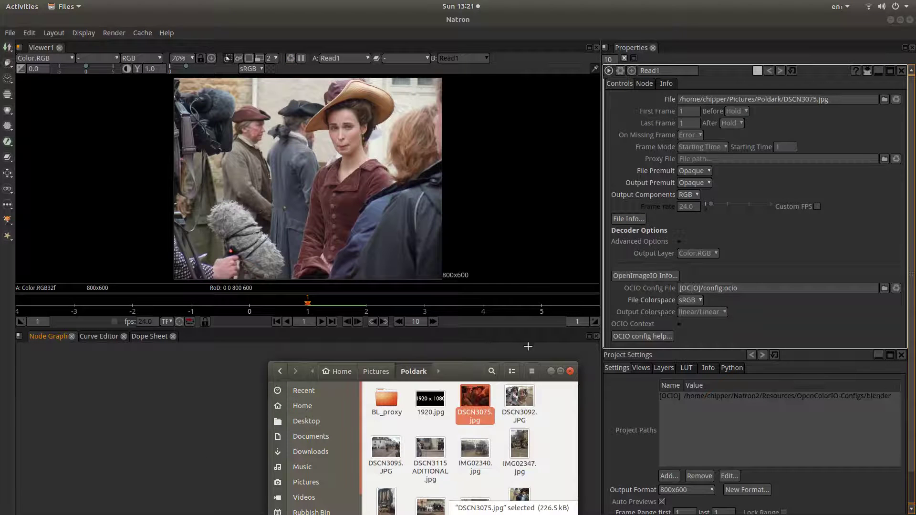
{"action": "left_click", "coordinate": [569, 371]}
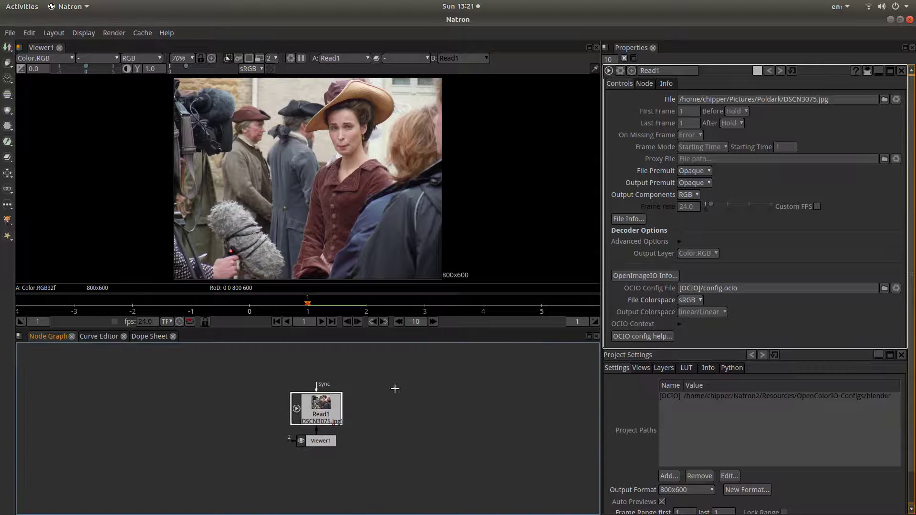
{"action": "left_click_drag", "start_coordinate": [313, 412], "coordinate": [224, 391]}
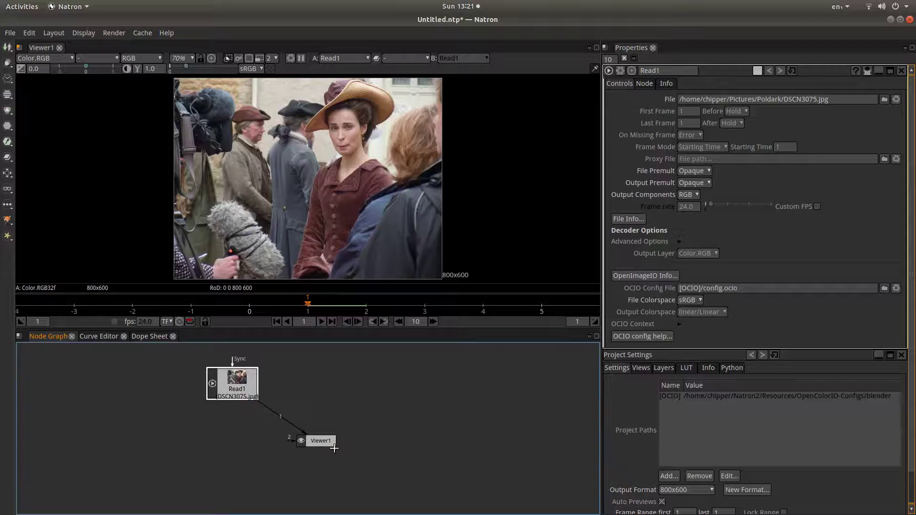
{"action": "left_click", "coordinate": [319, 442]}
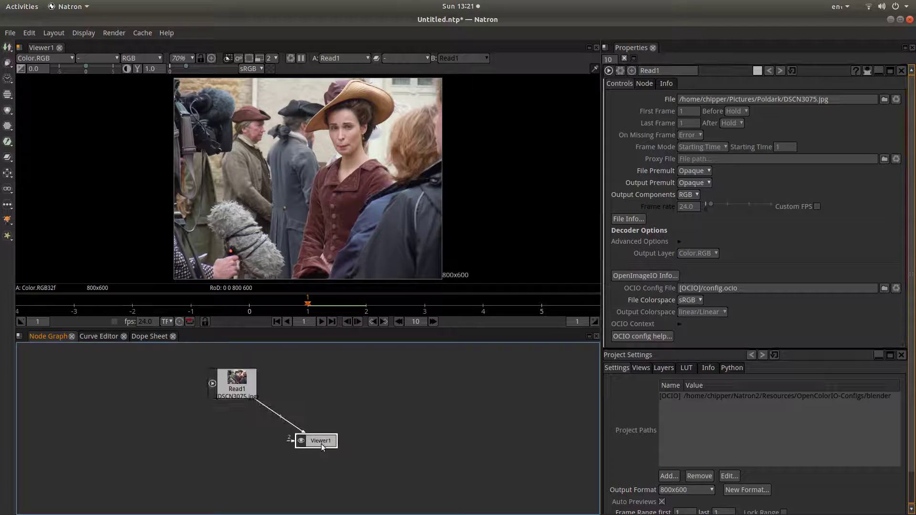
{"action": "right_click", "coordinate": [403, 422]}
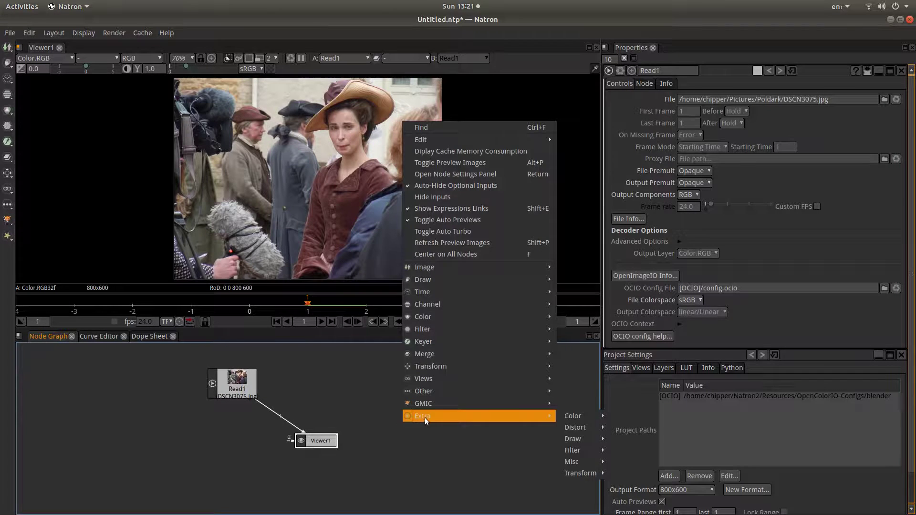
{"action": "mouse_move", "coordinate": [432, 271]}
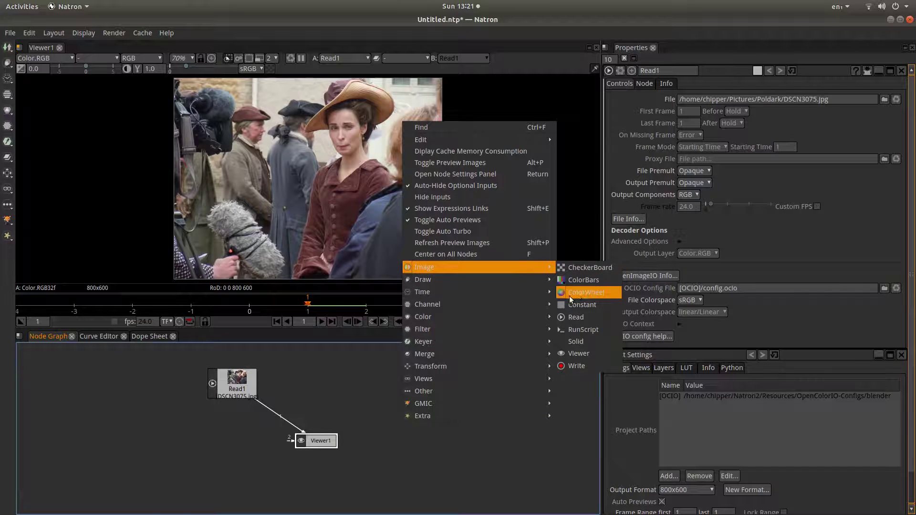
{"action": "left_click", "coordinate": [587, 318]}
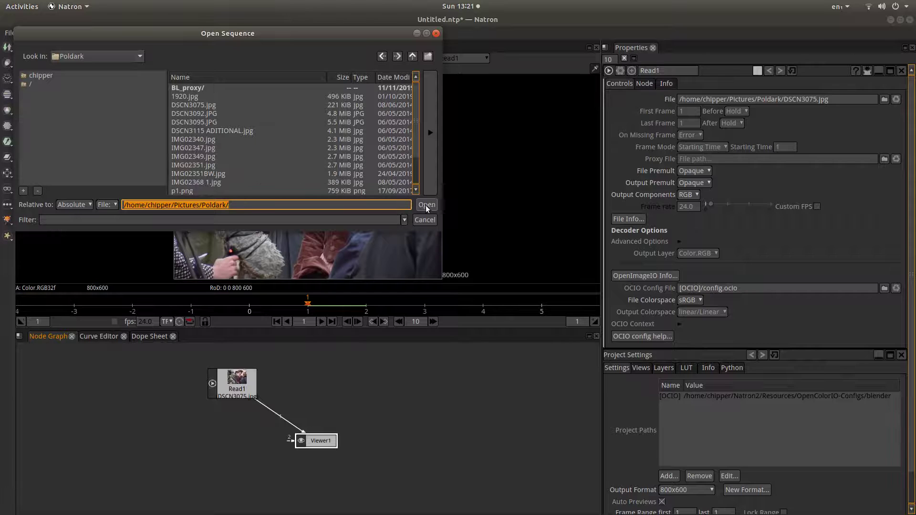
{"action": "left_click", "coordinate": [435, 33]}
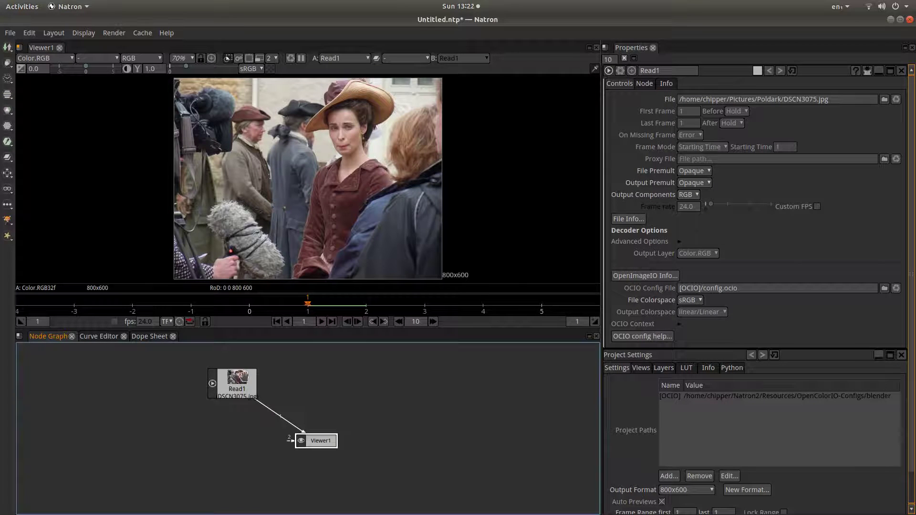
Step: Insert a Saturation node between Read1 and Viewer1
{"action": "left_click", "coordinate": [233, 384]}
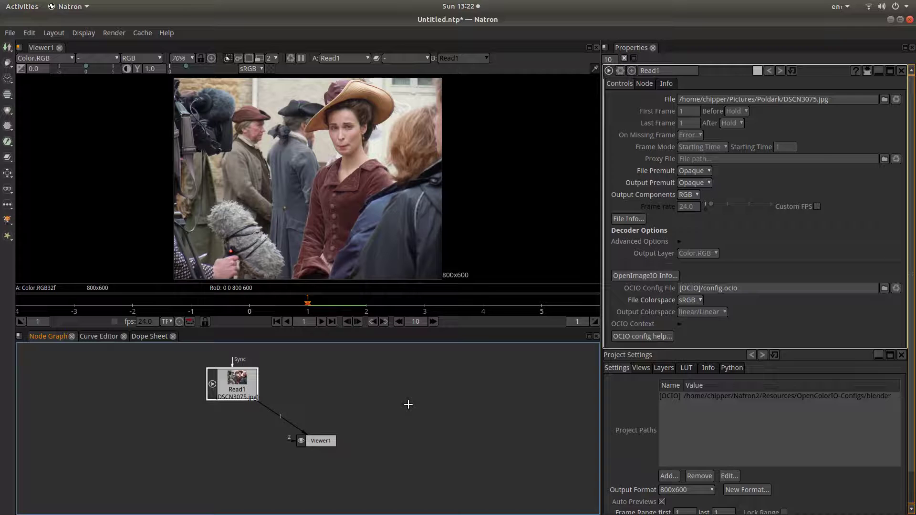
{"action": "right_click", "coordinate": [408, 404]}
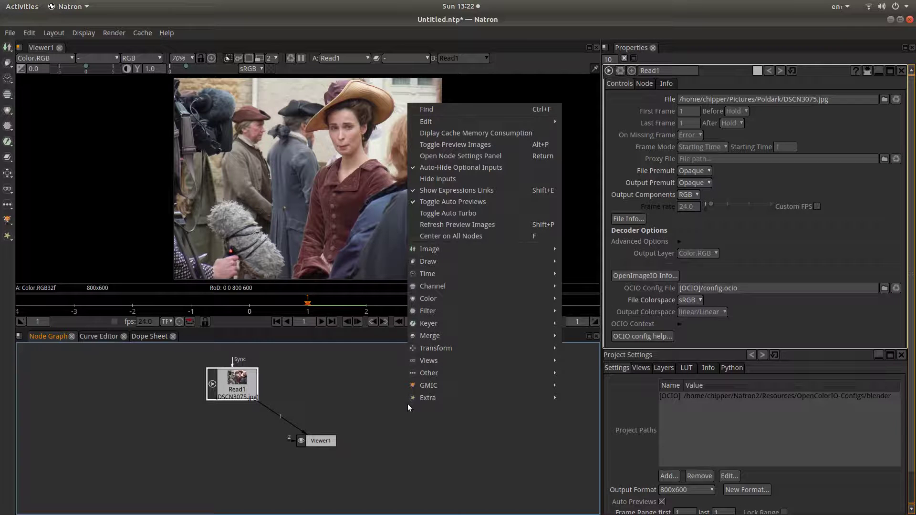
{"action": "mouse_move", "coordinate": [430, 303]}
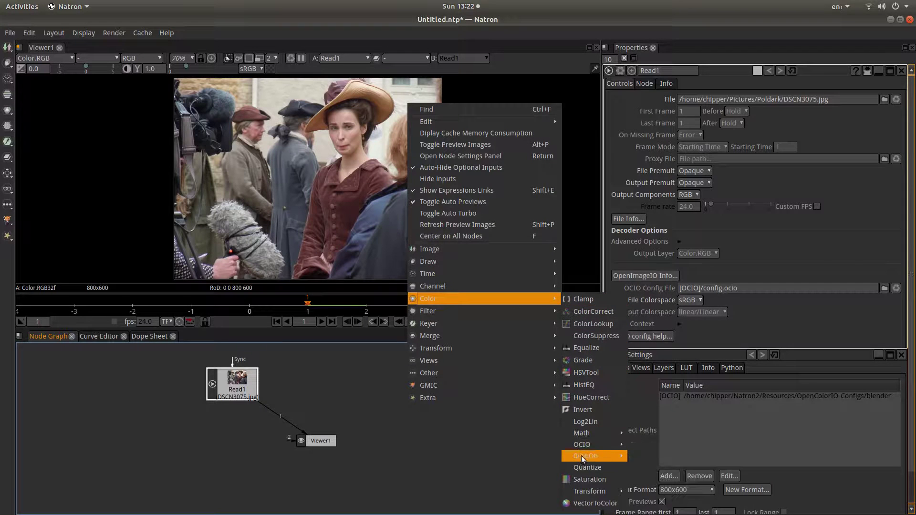
{"action": "left_click", "coordinate": [594, 480]}
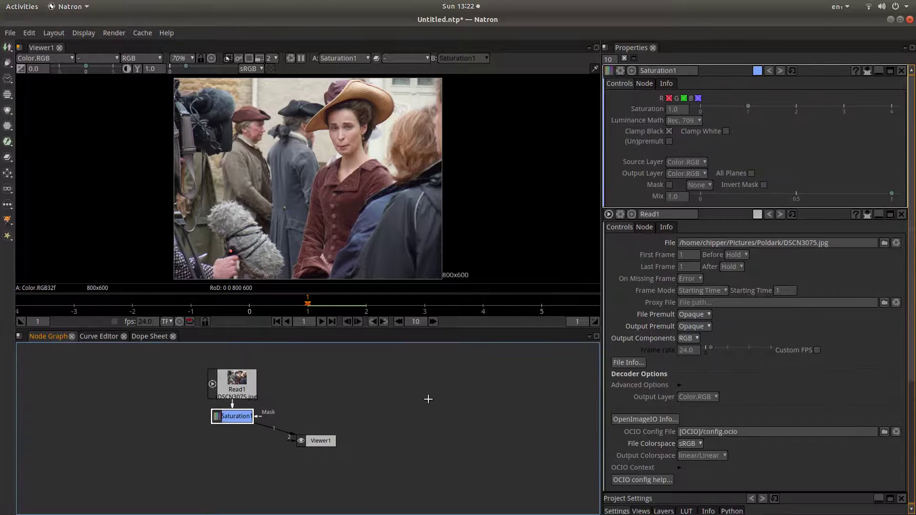
Step: Move Read1 up and away from the Saturation node, and set the saturation to 0.0
{"action": "left_click_drag", "start_coordinate": [237, 386], "coordinate": [174, 371]}
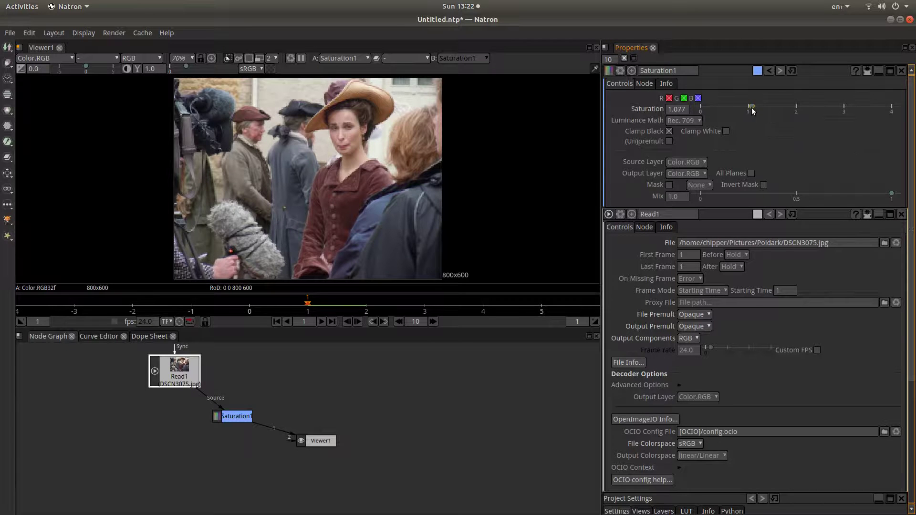
{"action": "left_click_drag", "start_coordinate": [748, 107], "coordinate": [693, 112]}
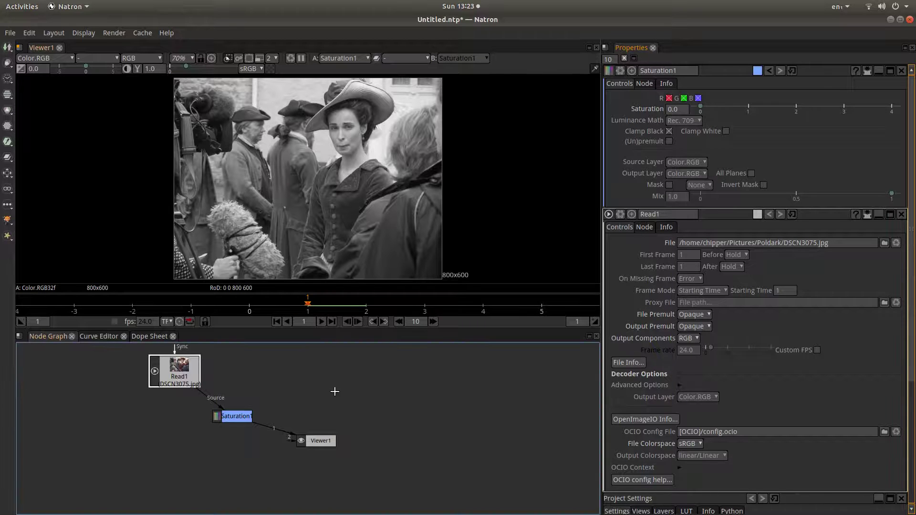
Step: Add a Write node fed by Saturation1 that outputs to Poldark.jpg on the Desktop, with jpg as the file type
{"action": "left_click", "coordinate": [237, 419]}
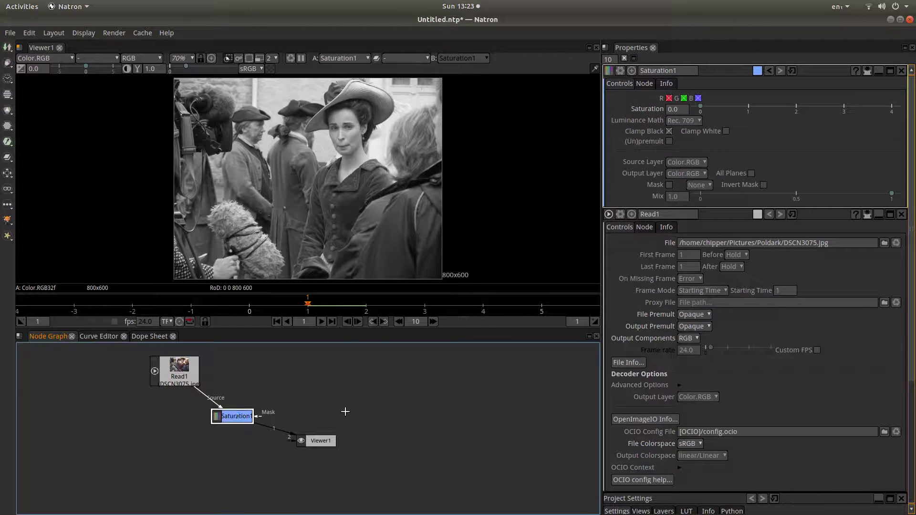
{"action": "right_click", "coordinate": [416, 412]}
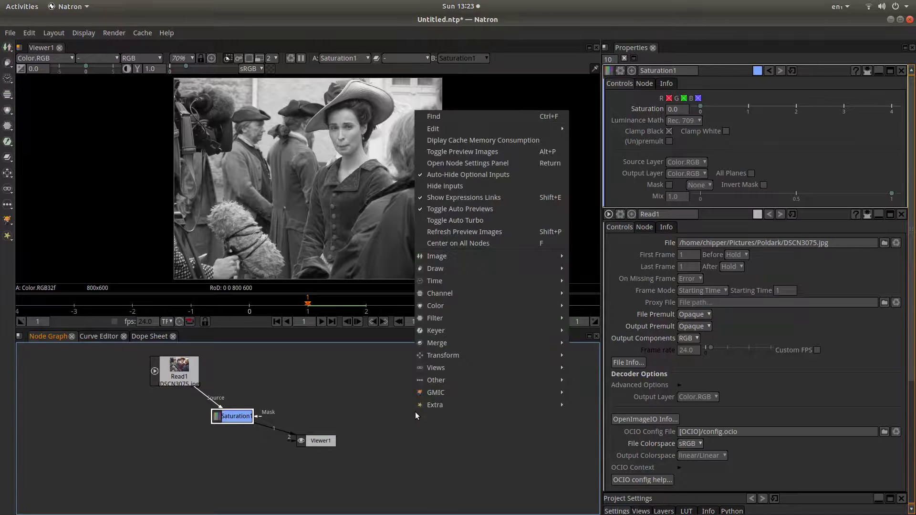
{"action": "mouse_move", "coordinate": [451, 393]}
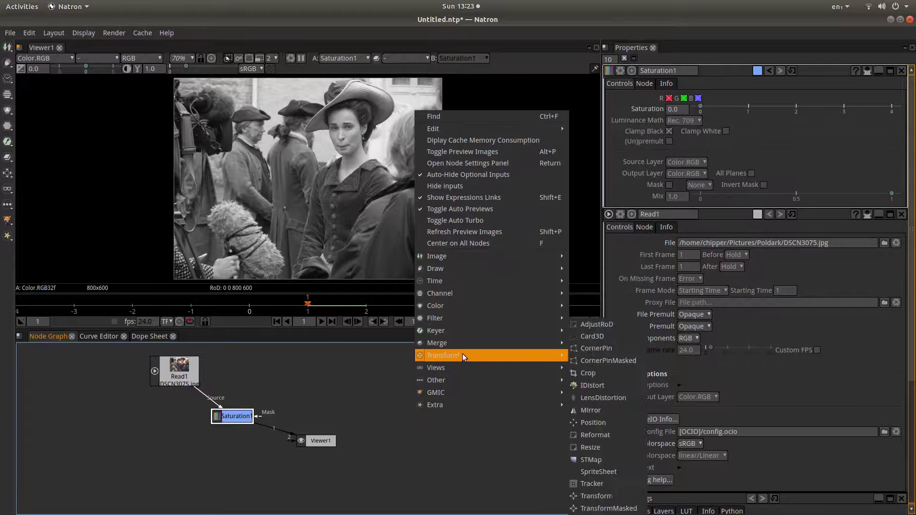
{"action": "mouse_move", "coordinate": [441, 256]}
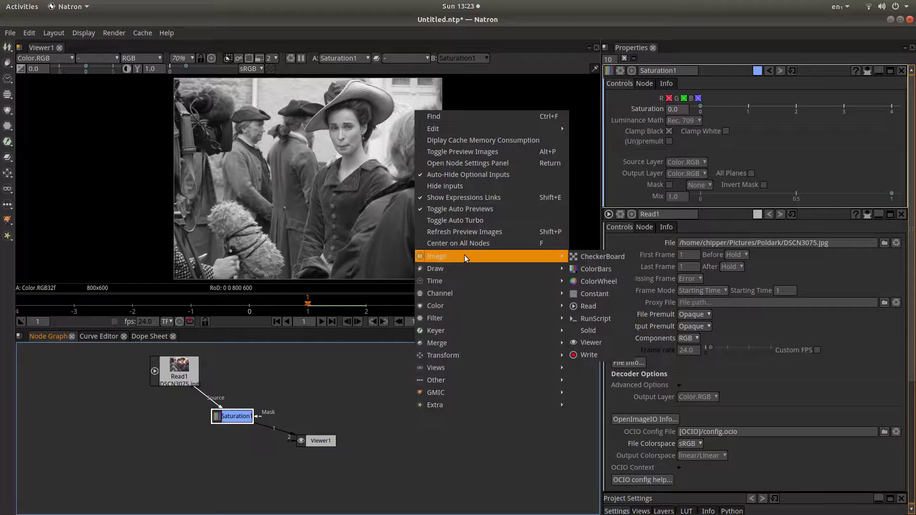
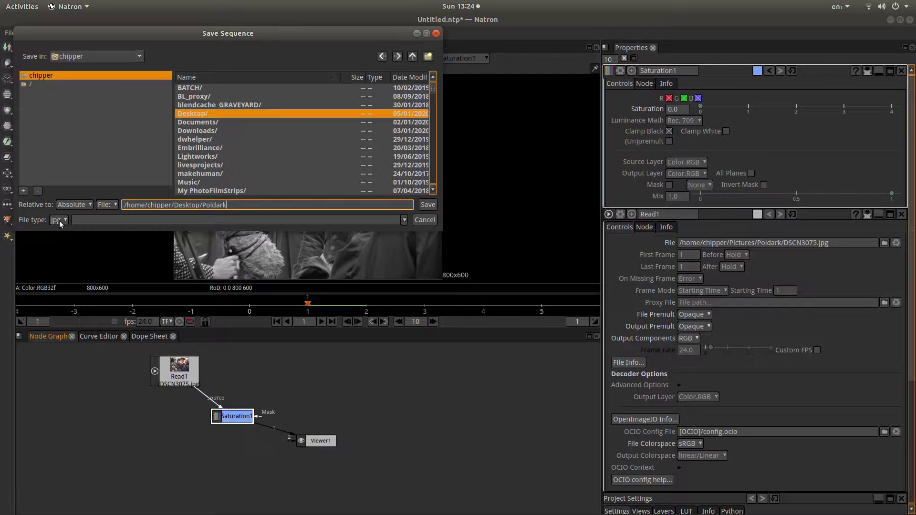
{"action": "left_click", "coordinate": [59, 220]}
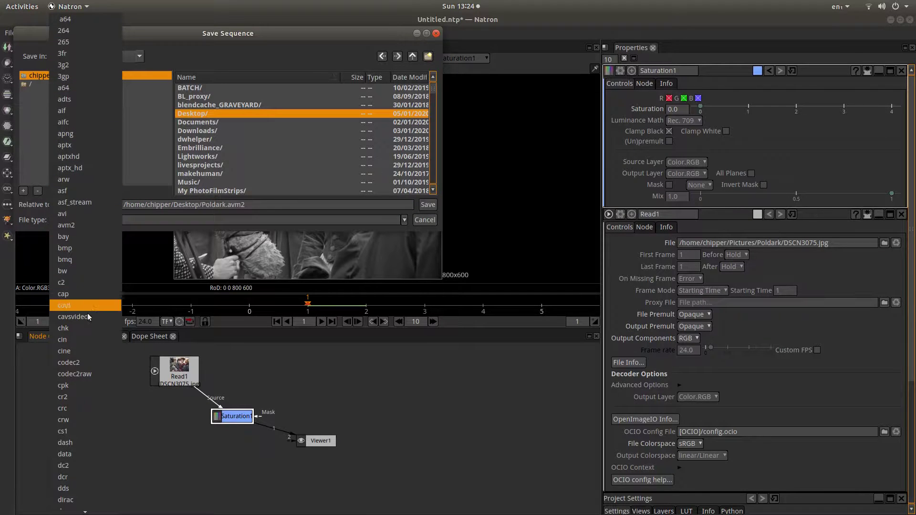
{"action": "scroll", "coordinate": [86, 377], "scroll_direction": "down", "scroll_amount": 1}
{"action": "scroll", "coordinate": [84, 382], "scroll_direction": "down", "scroll_amount": 5}
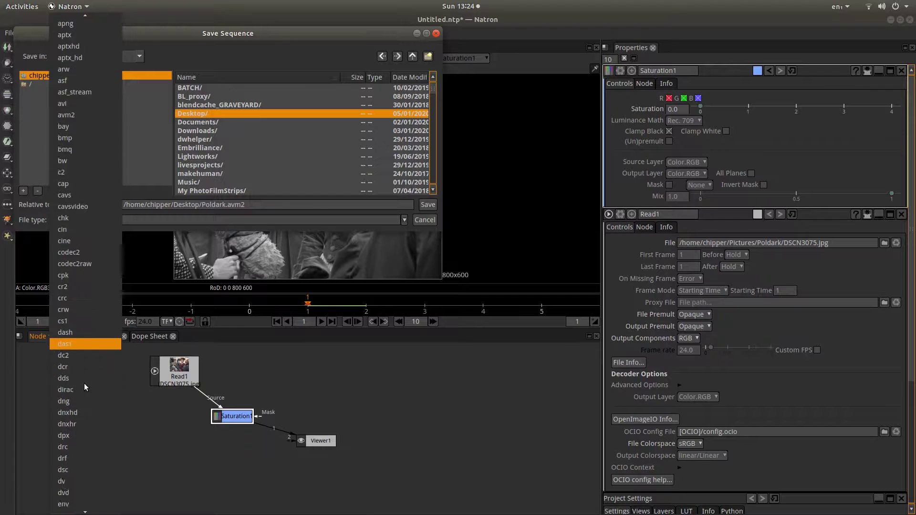
{"action": "scroll", "coordinate": [84, 384], "scroll_direction": "down", "scroll_amount": 6}
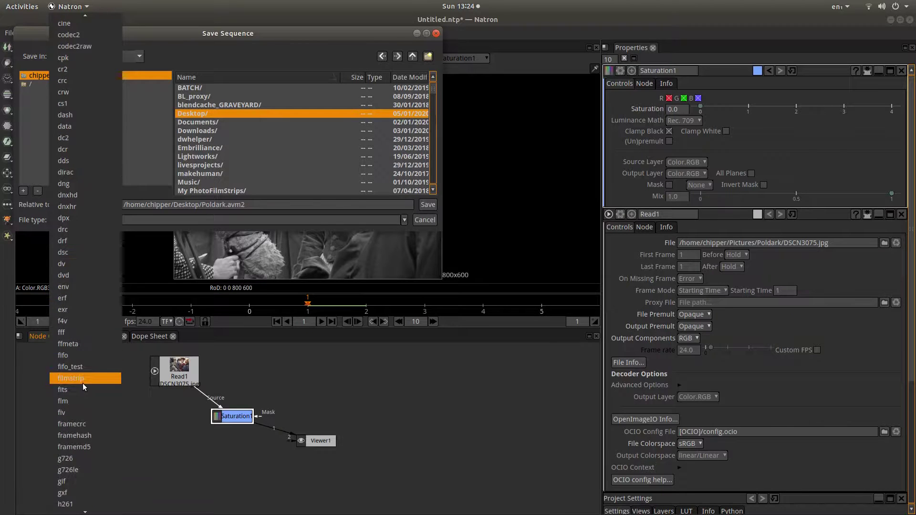
{"action": "scroll", "coordinate": [83, 383], "scroll_direction": "down", "scroll_amount": 6}
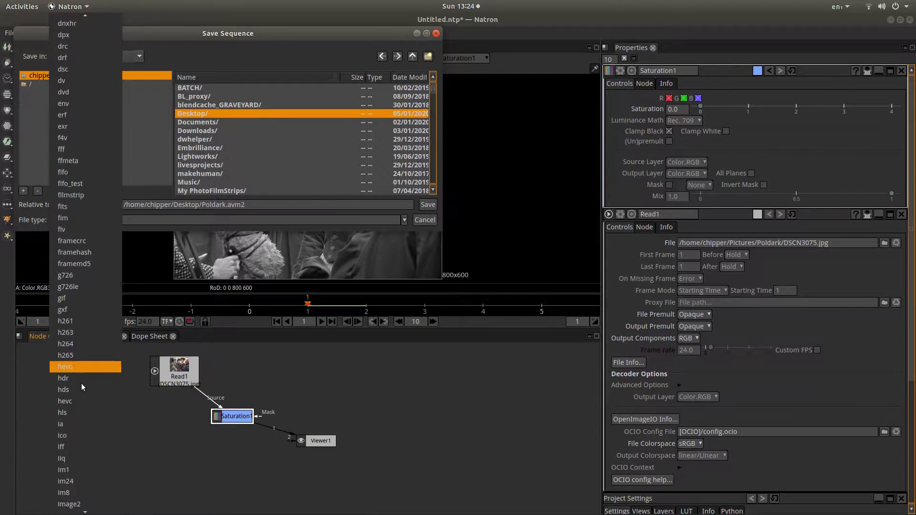
{"action": "scroll", "coordinate": [75, 392], "scroll_direction": "down", "scroll_amount": 3}
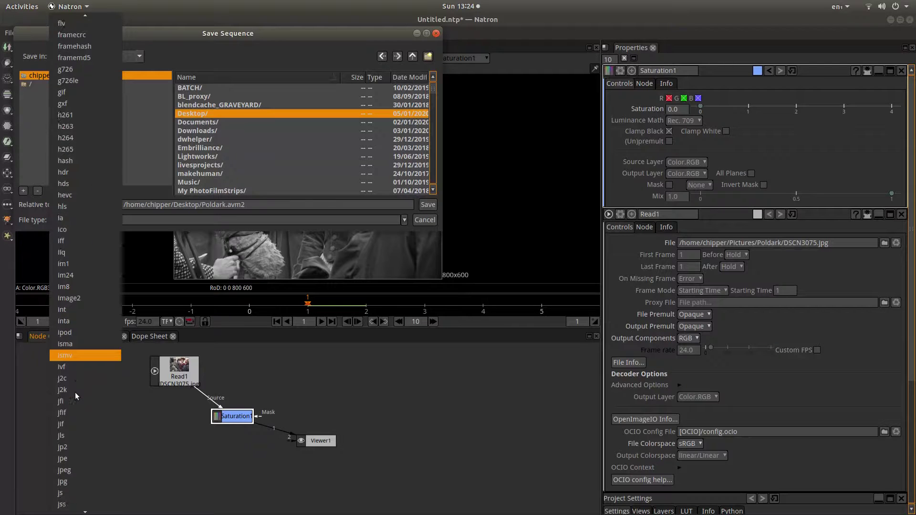
{"action": "left_click", "coordinate": [79, 482]}
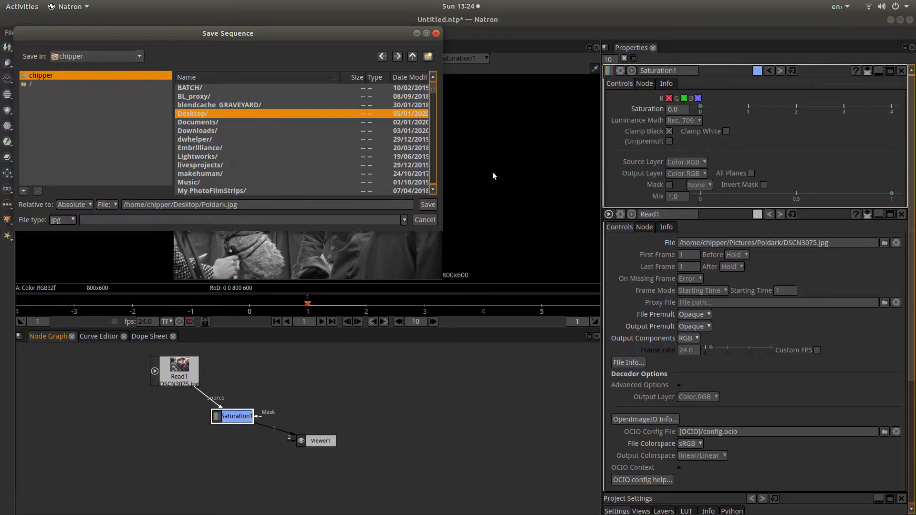
{"action": "left_click", "coordinate": [428, 206]}
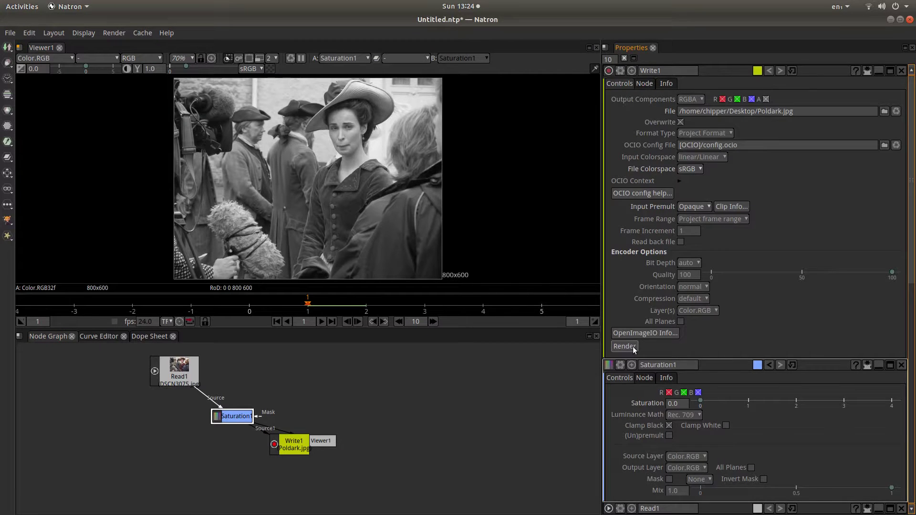
Step: Move Write1 clear of Viewer1, up and to the right of the Saturation node, and render its output
{"action": "left_click_drag", "start_coordinate": [293, 446], "coordinate": [364, 384]}
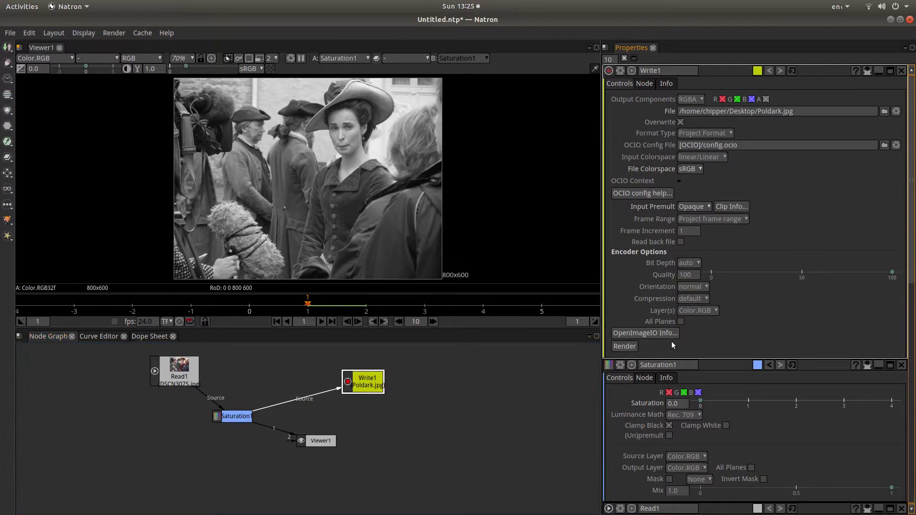
{"action": "left_click", "coordinate": [629, 347]}
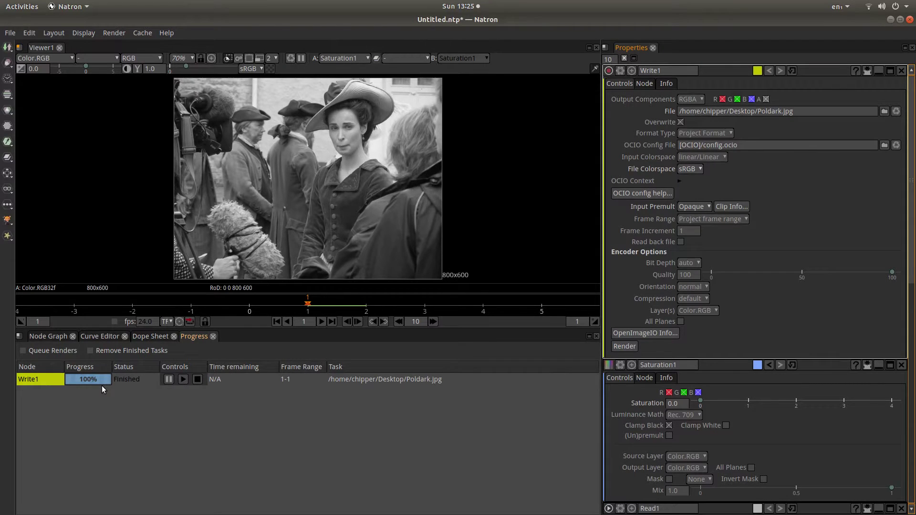
Step: Switch to the file manager and open the rendered Poldark.jpg from the Desktop folder
{"action": "mouse_move", "coordinate": [1, 253]}
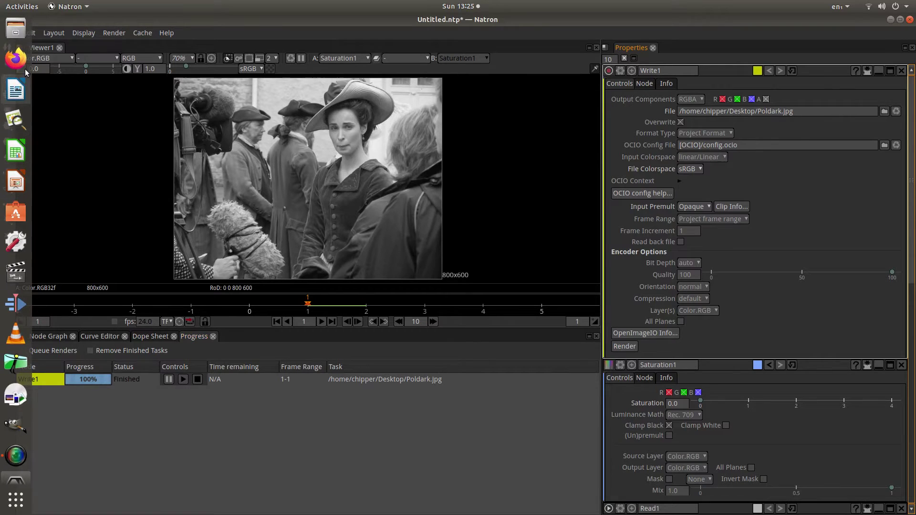
{"action": "left_click", "coordinate": [14, 30]}
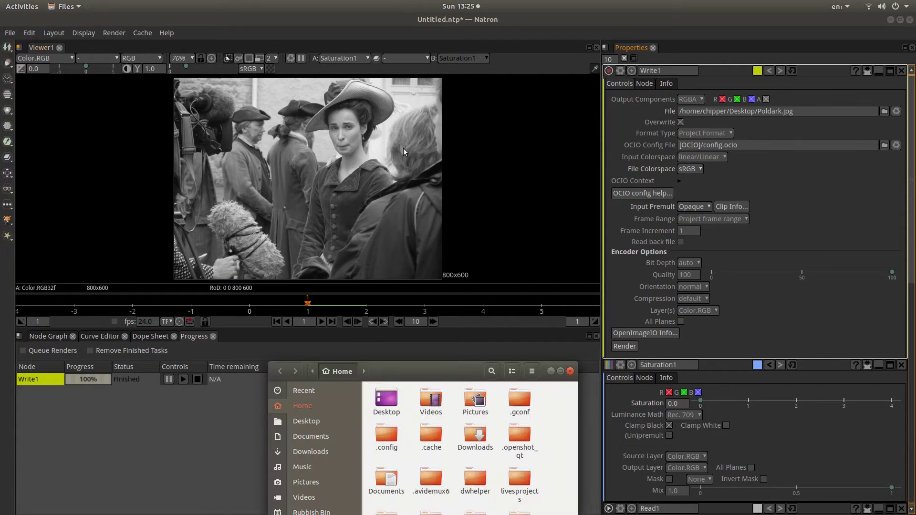
{"action": "left_click", "coordinate": [313, 422]}
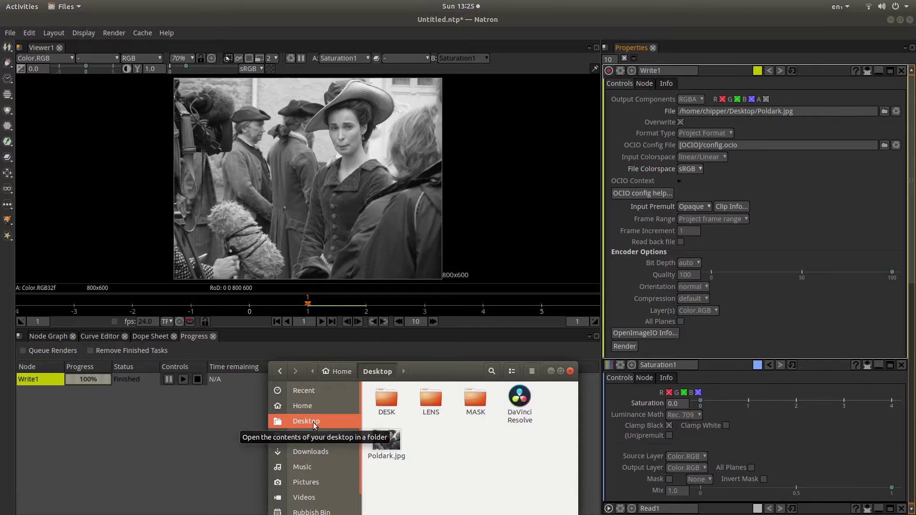
{"action": "double_click", "coordinate": [387, 440]}
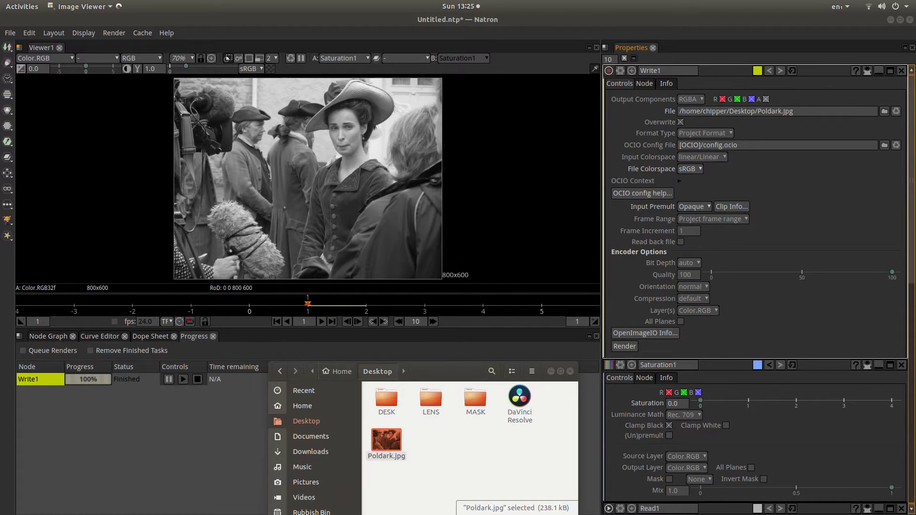